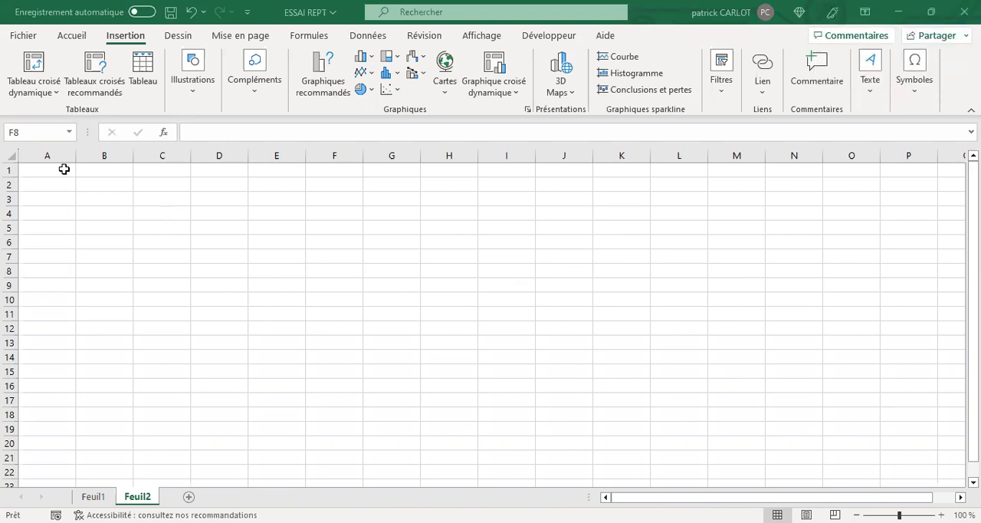
Fill cell A1 with yellow.
left_click(61, 170)
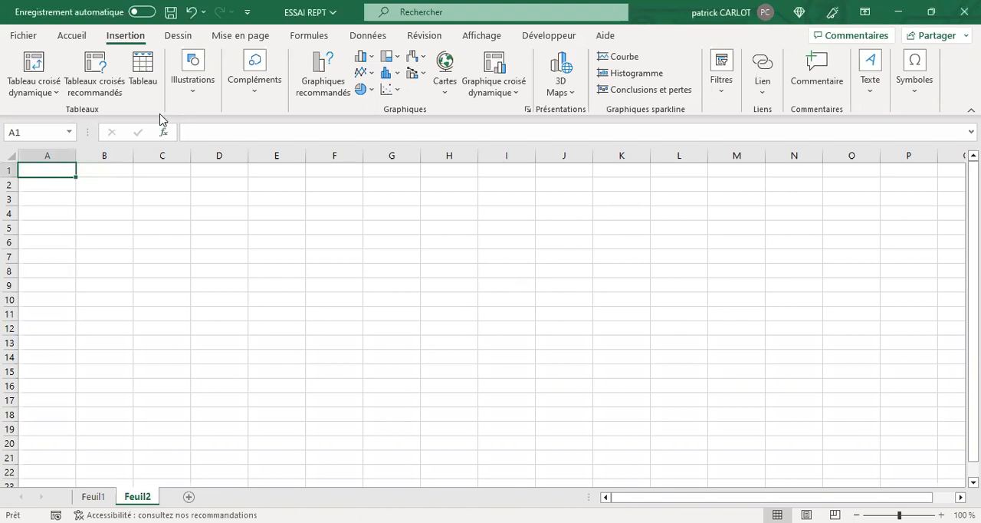
left_click(77, 38)
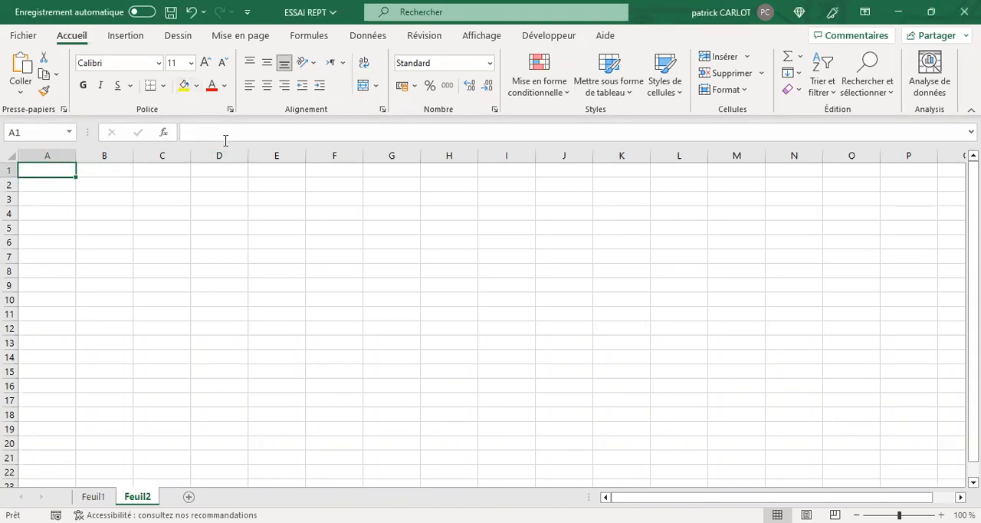
left_click(123, 38)
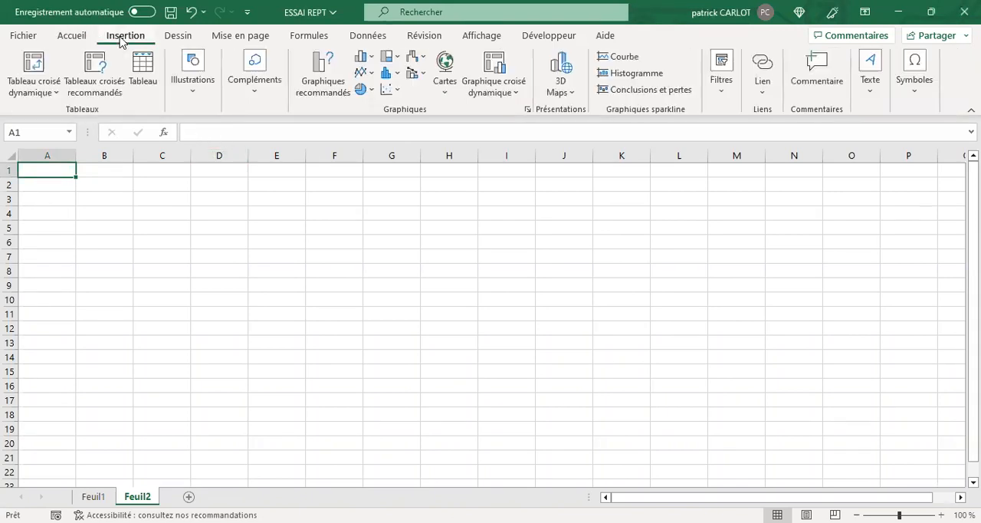
left_click(71, 38)
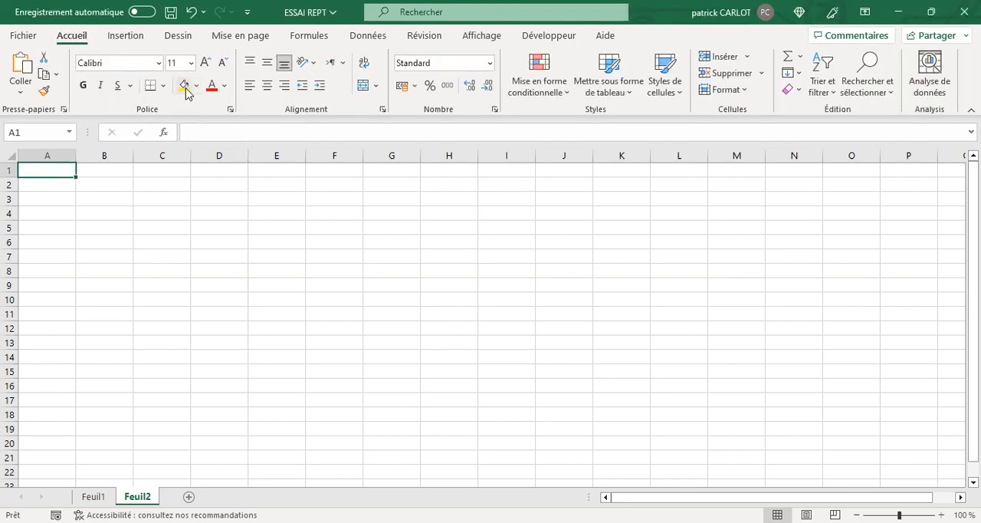
left_click(184, 86)
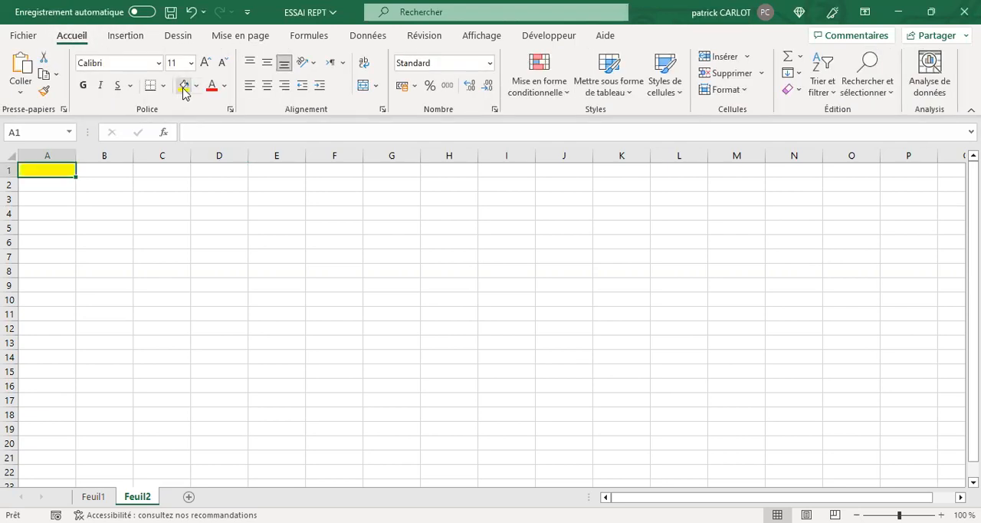
Insert the thin vertical line symbol (Unicode hexadecimal 2502, Filets subset) into cell A1.
left_click(126, 37)
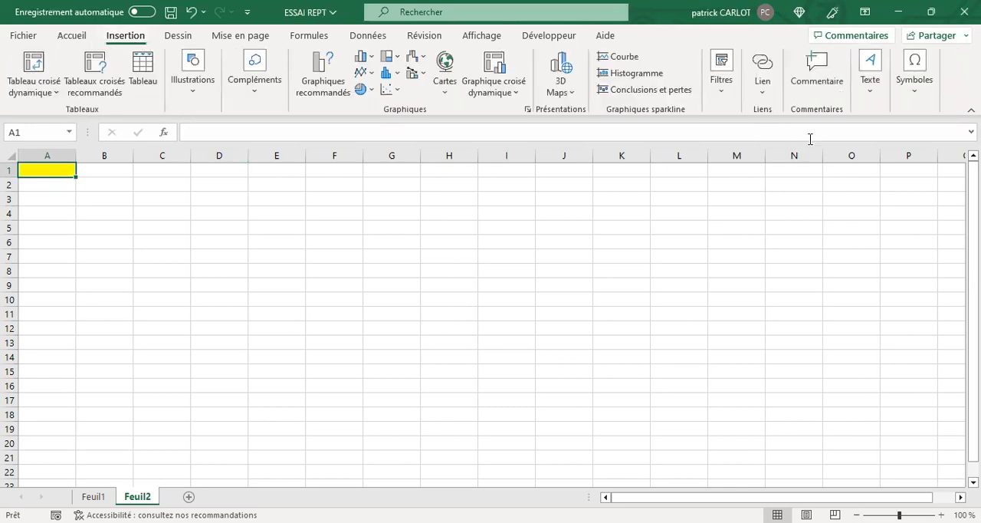
left_click(923, 95)
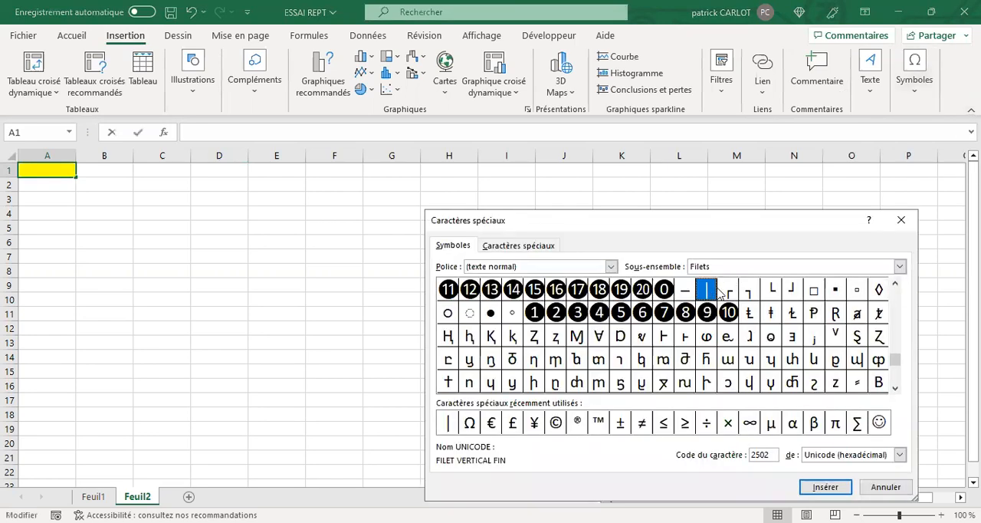
left_click(832, 488)
left_click(871, 488)
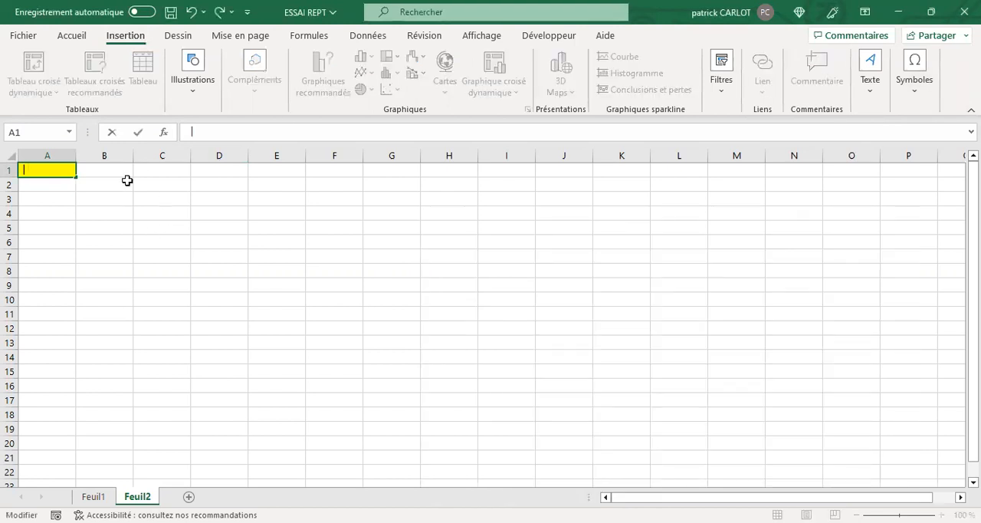
left_click(162, 171)
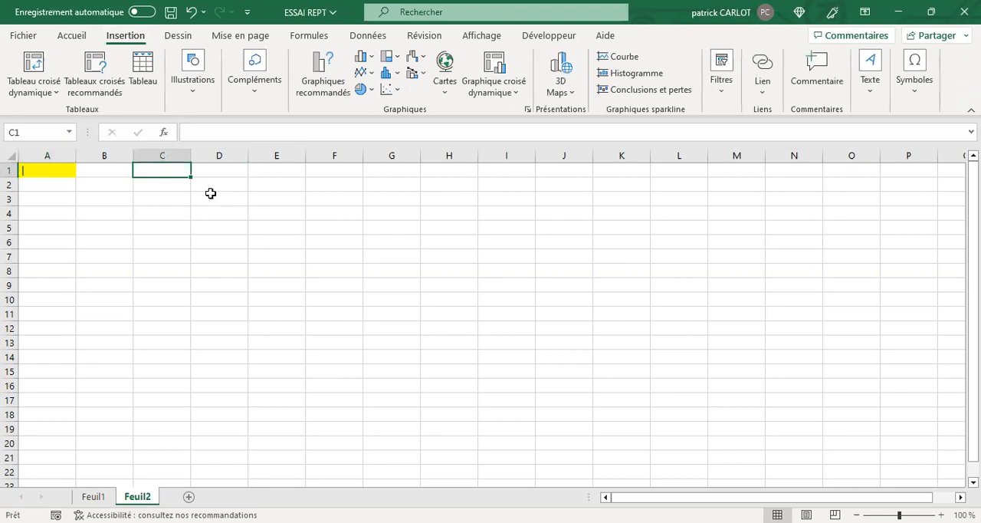
Fill cell D2 with a light blue theme colour.
left_click(213, 187)
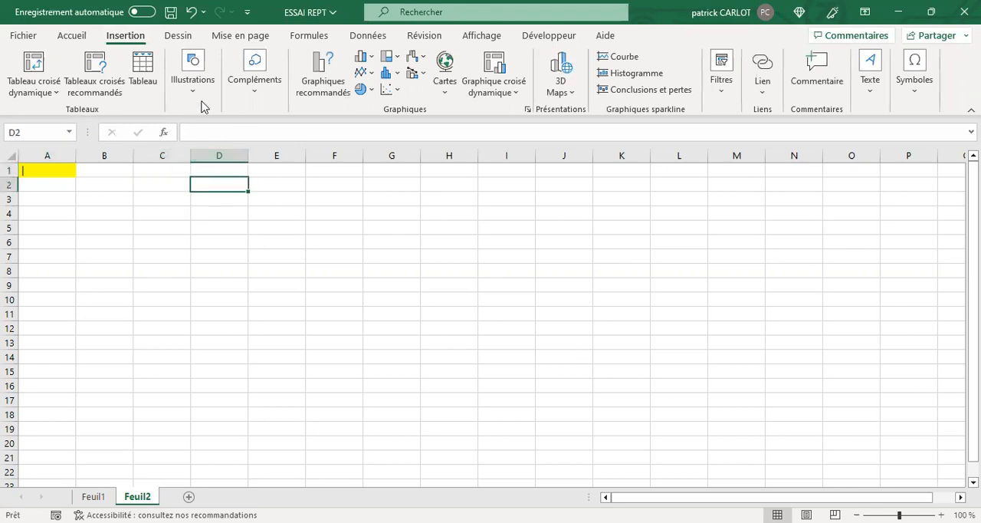
left_click(68, 36)
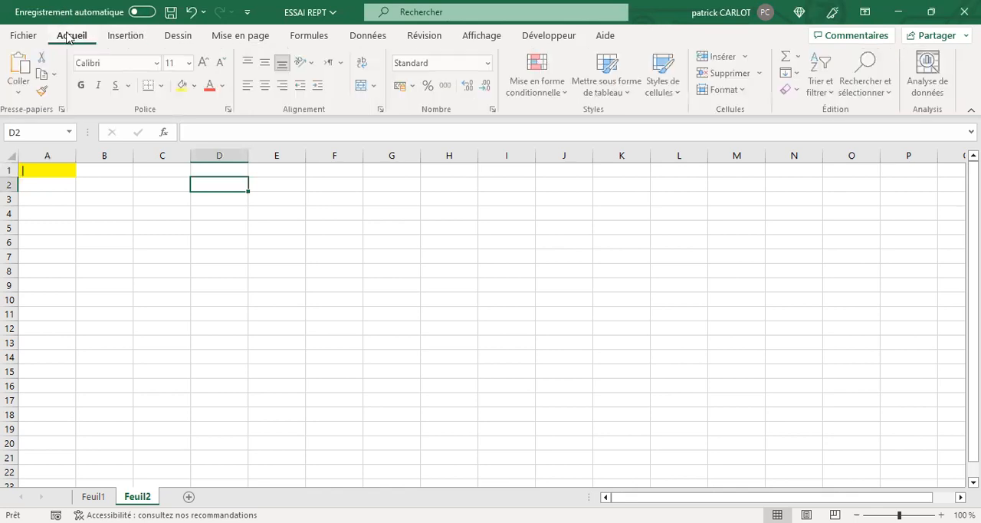
left_click(198, 86)
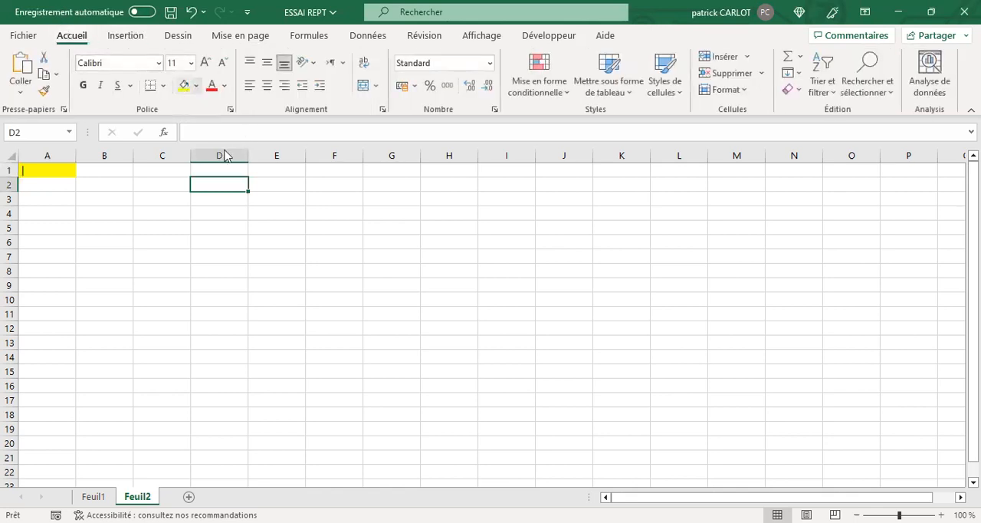
left_click(333, 246)
Enter the formula =REPT(A1;5) in cell D2 to repeat the symbol in A1 five times.
left_click(192, 133)
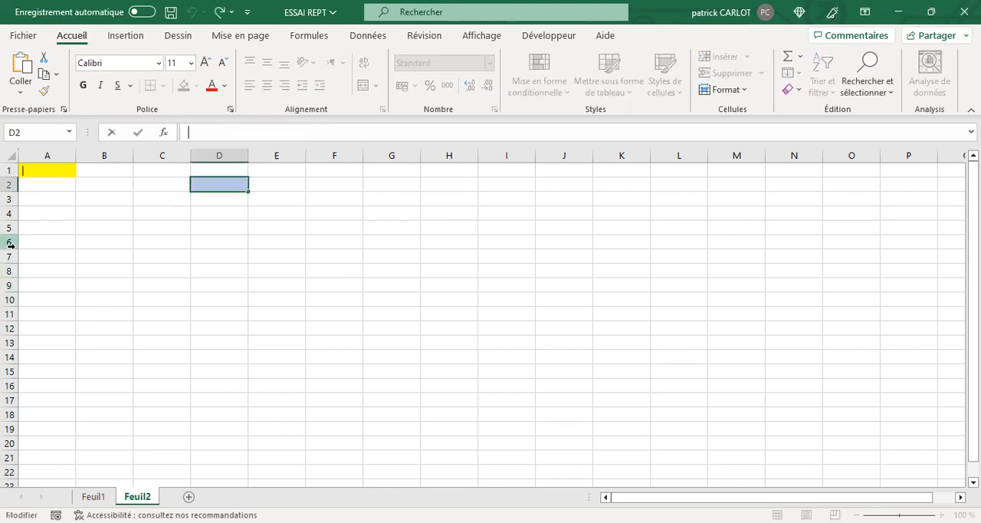
type("=")
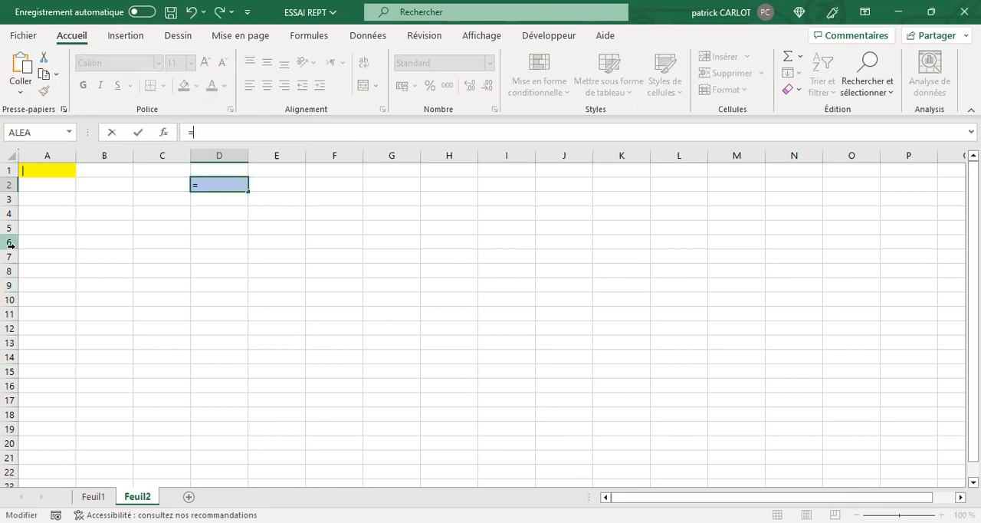
type("rept")
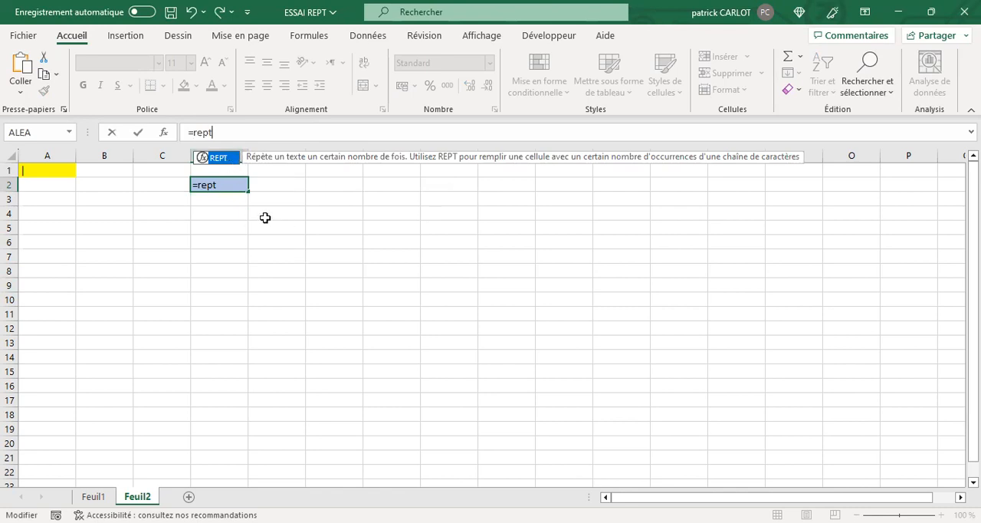
key("Tab")
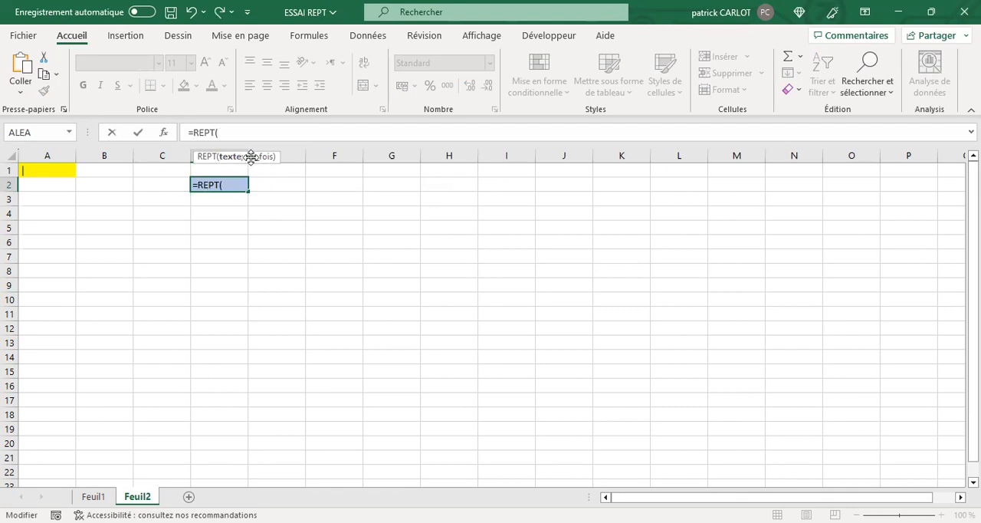
left_click(51, 171)
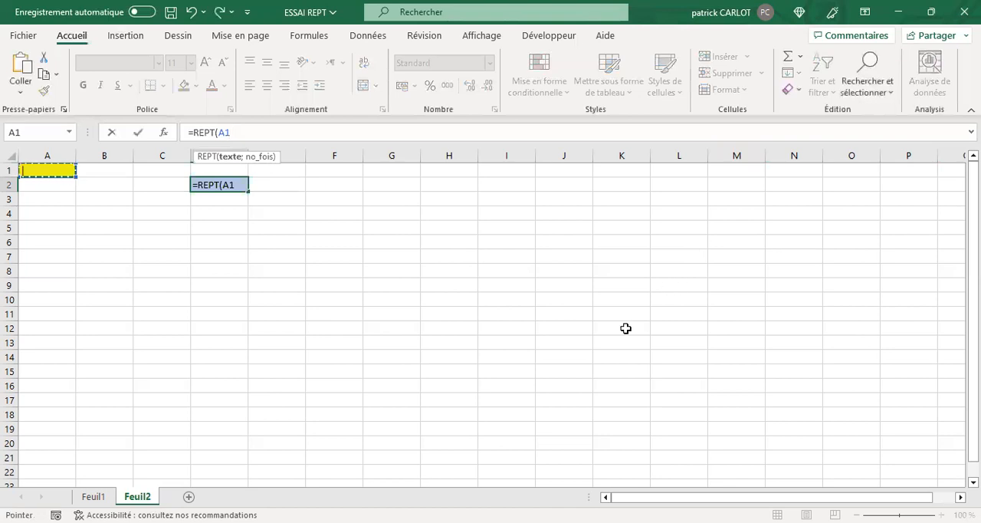
type(";")
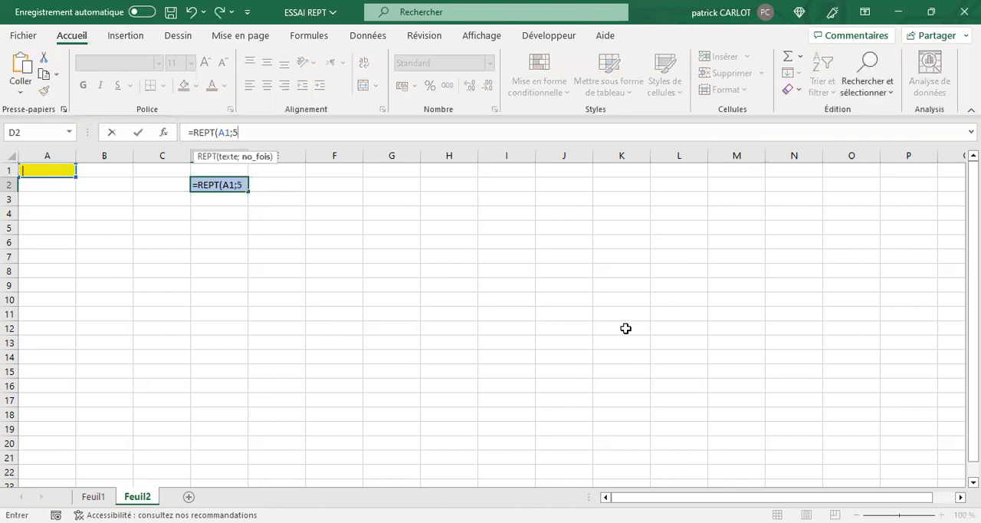
type("5)")
key("Return")
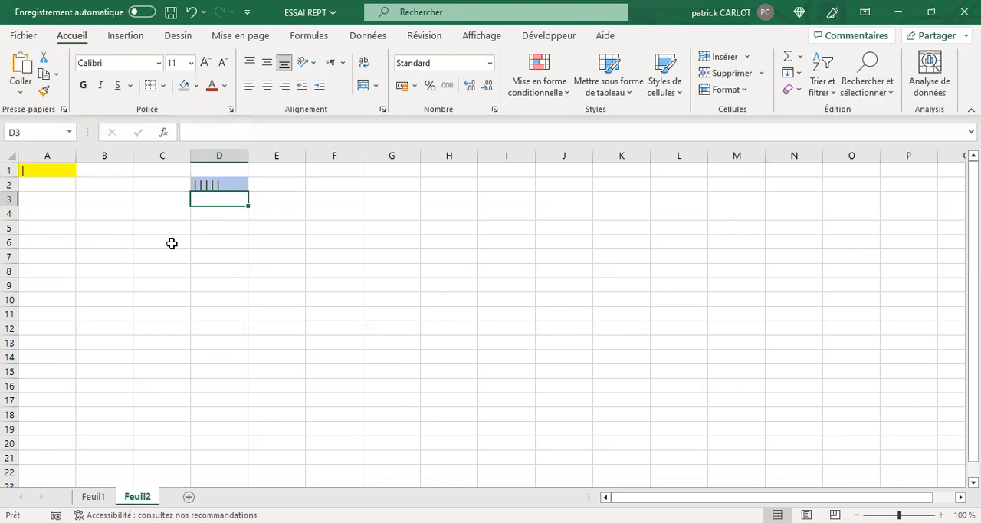
left_click(228, 184)
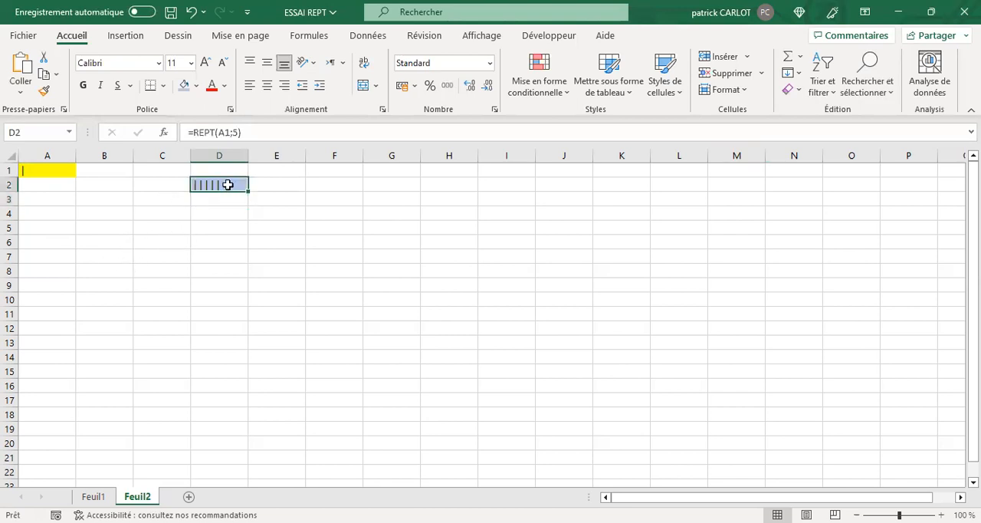
Enter 2 in cell C2 and 8 in cell C3 as the start of a number series.
left_click(161, 183, "ctrl")
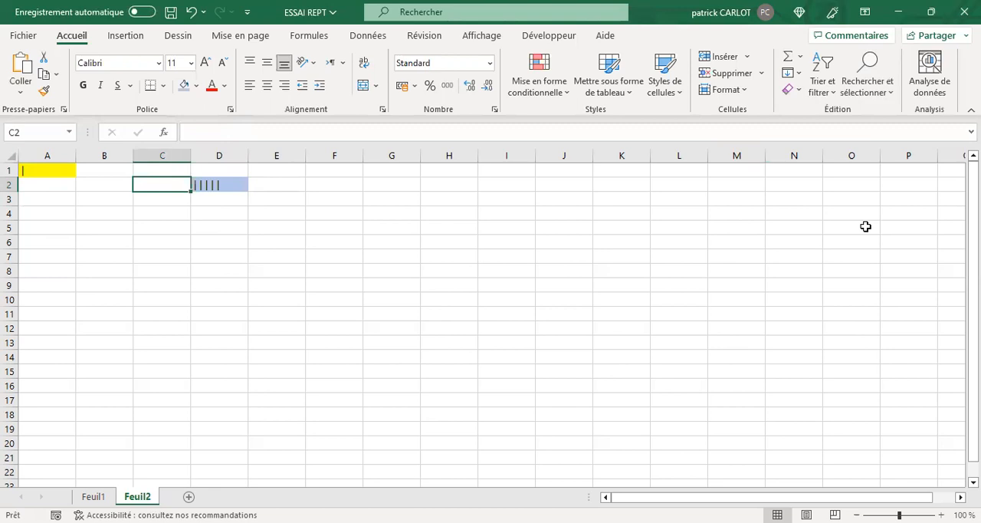
type("2")
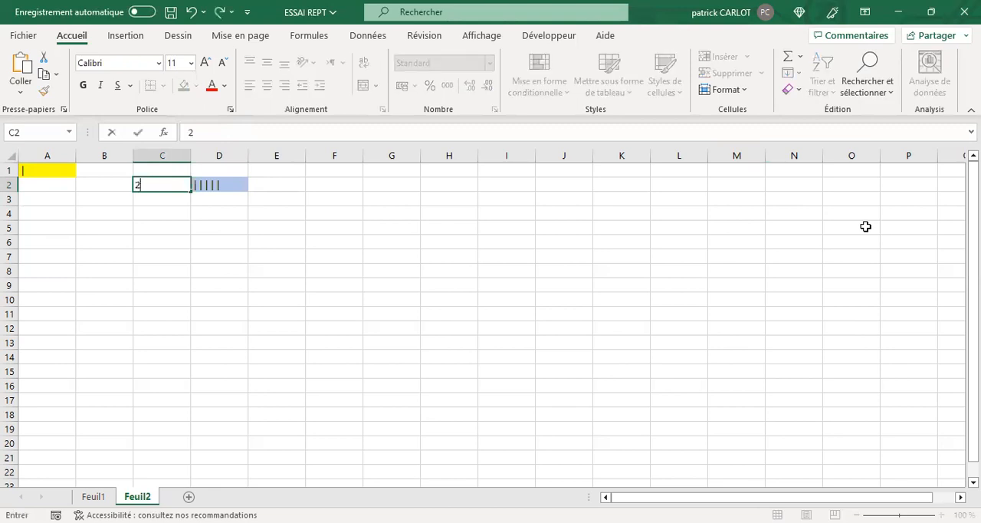
key("Return")
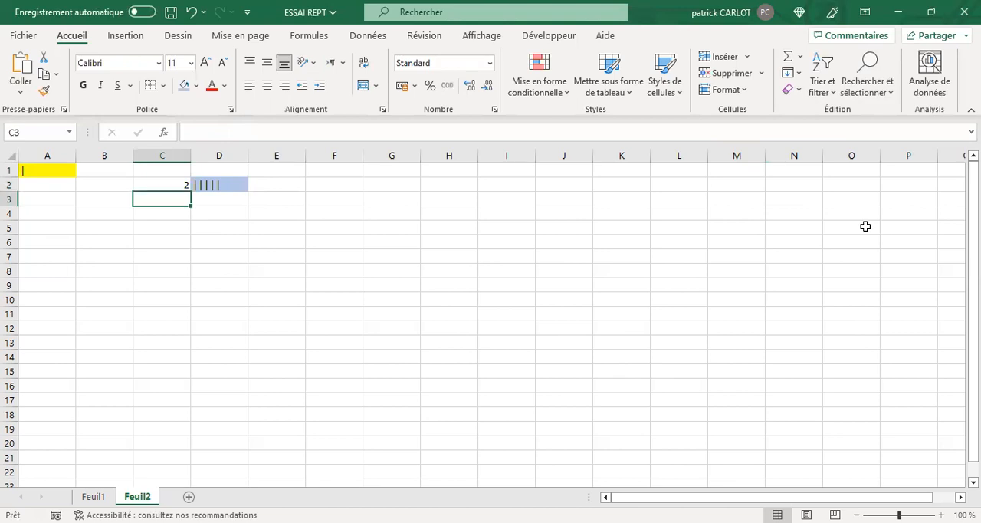
type("8")
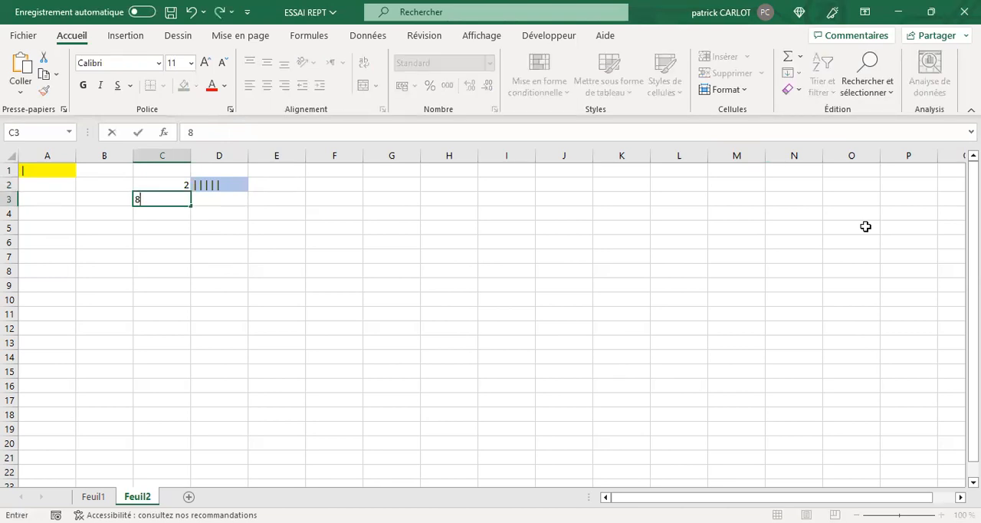
key("Return")
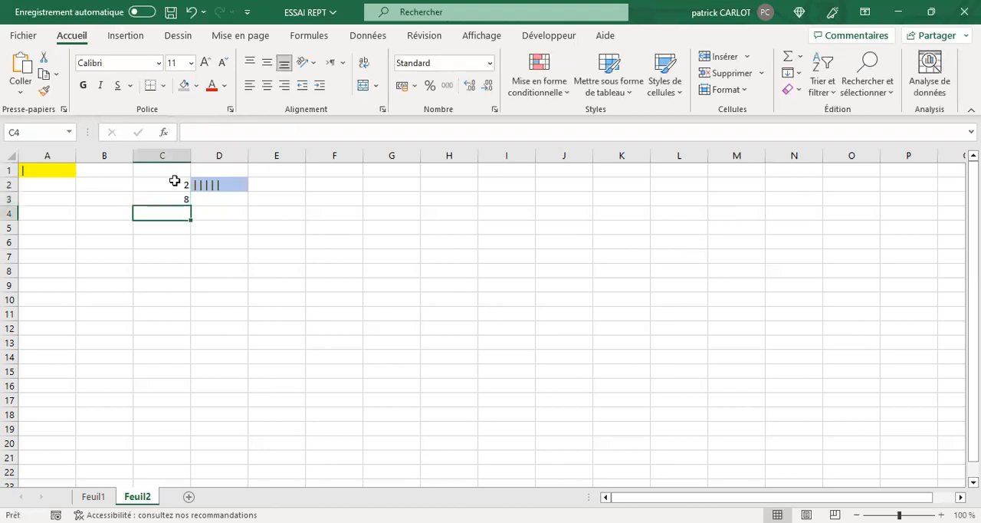
Extend the number series from C2:C3 down to cell C16.
left_click_drag(170, 184, 191, 209)
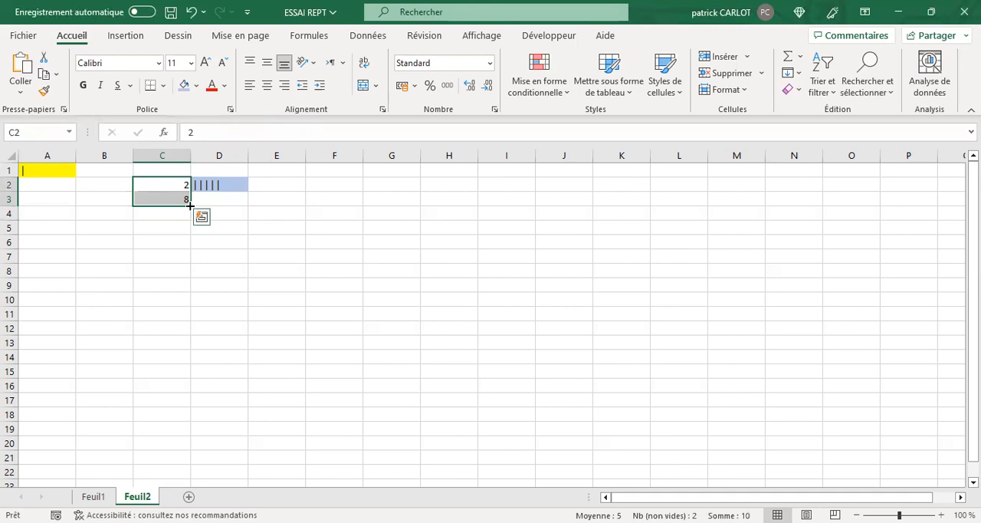
left_click_drag(190, 205, 180, 228)
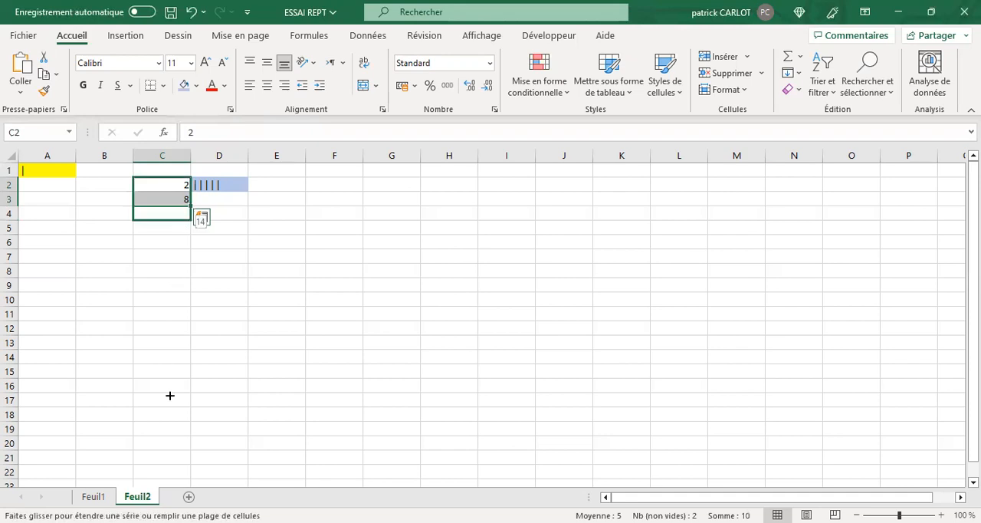
left_click_drag(169, 396, 187, 384)
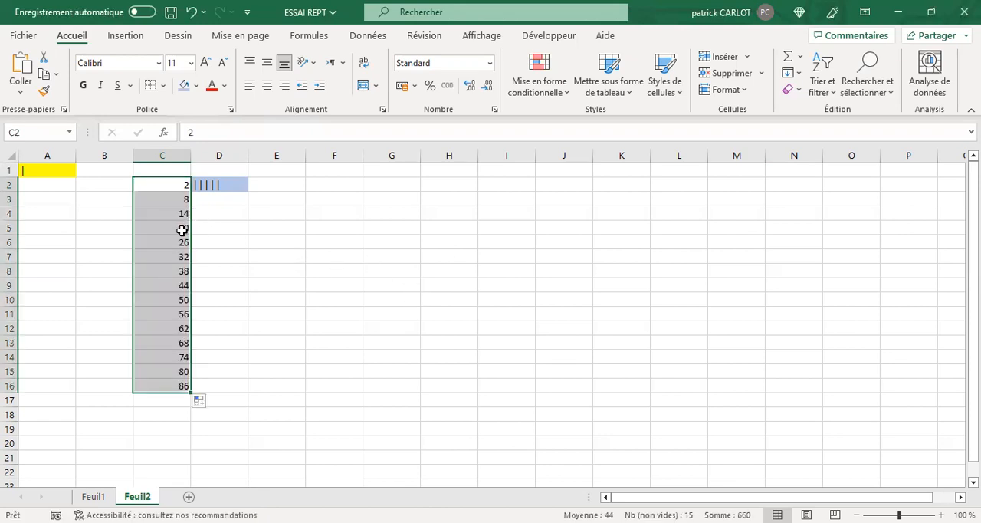
Append an ampersand (&) after the vertical line symbol in cell A1 to test the REPT formula in D2.
left_click(227, 185)
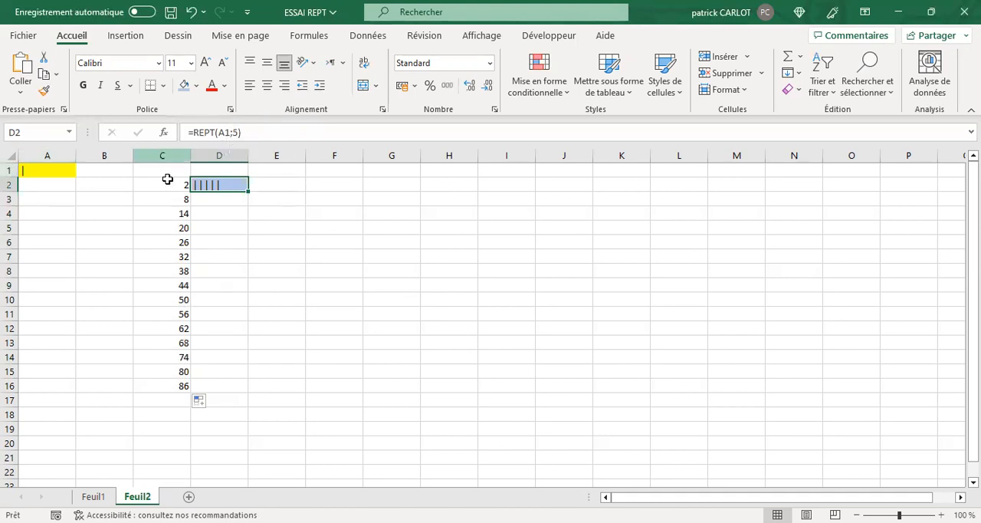
left_click(34, 174)
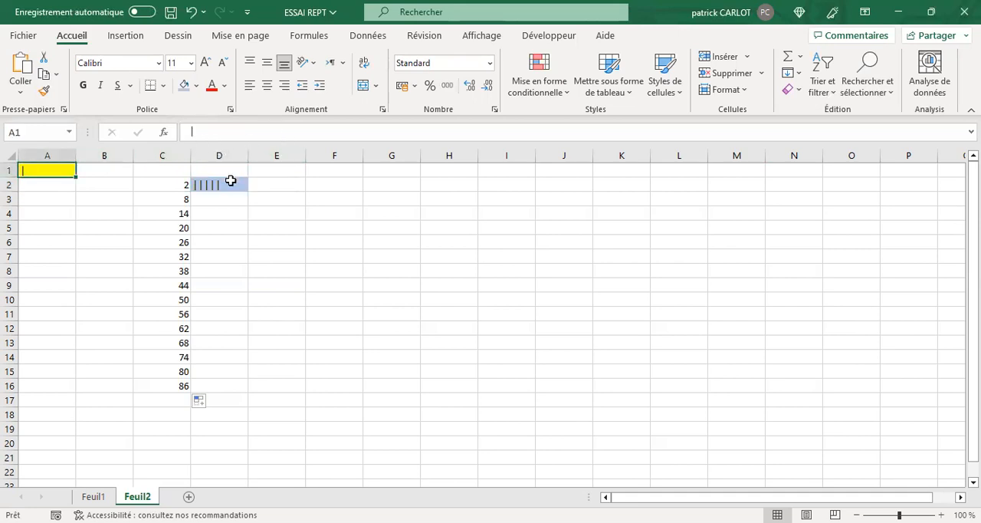
left_click(201, 133)
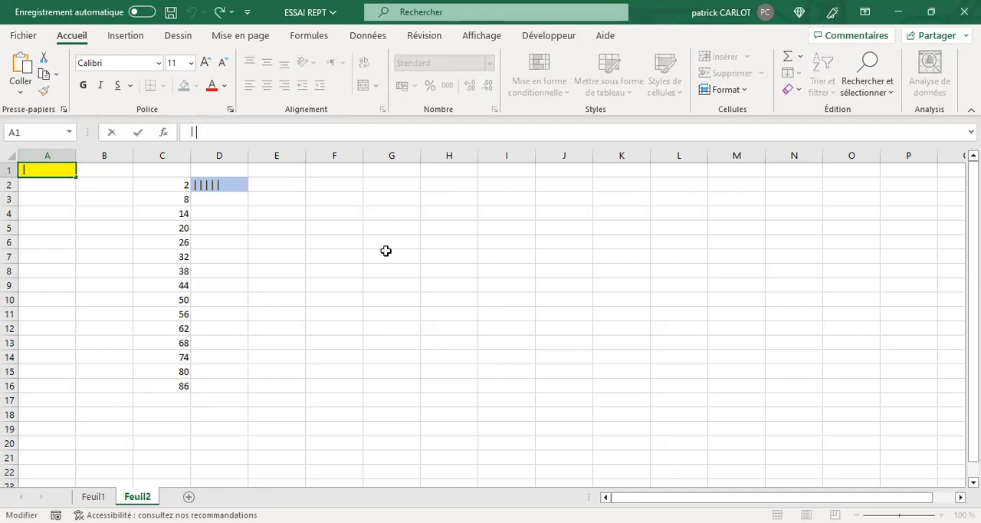
type("|")
type("1")
type("&")
key("Return")
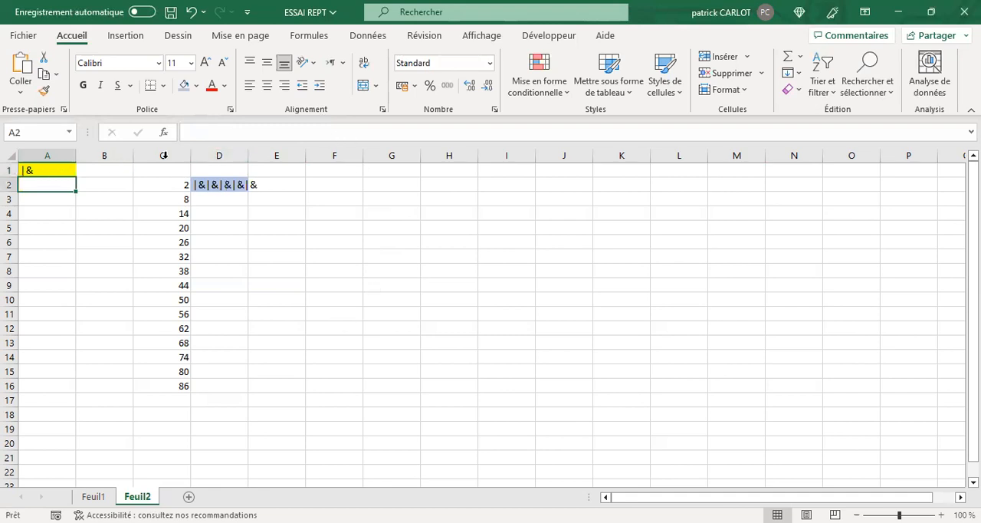
Remove the ampersand from cell A1, leaving only the vertical line symbol.
left_click(43, 171)
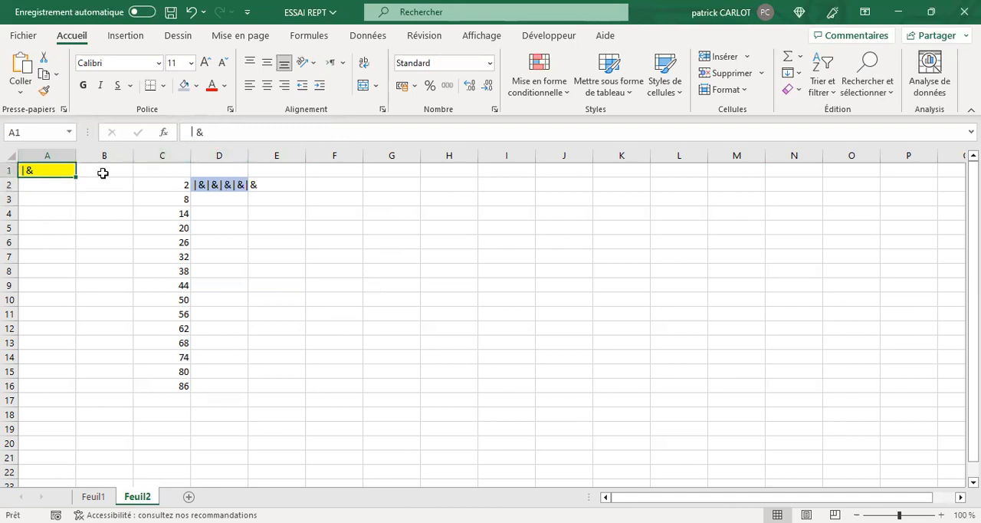
left_click(211, 132)
key("BackSpace")
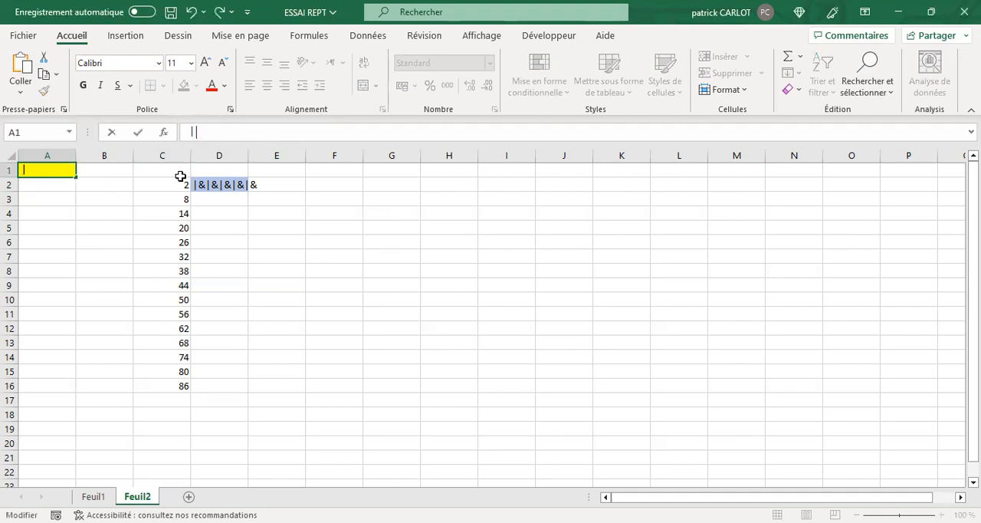
key("Return")
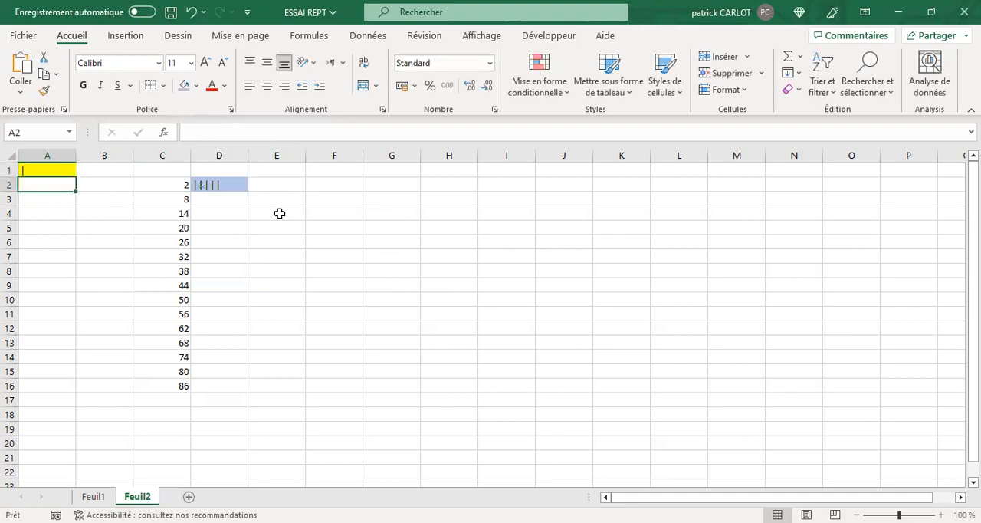
Make the REPT formula in D2 take its repeat count from C2, as =REPT(A1;C2), and fill it down to D11.
left_click(213, 185)
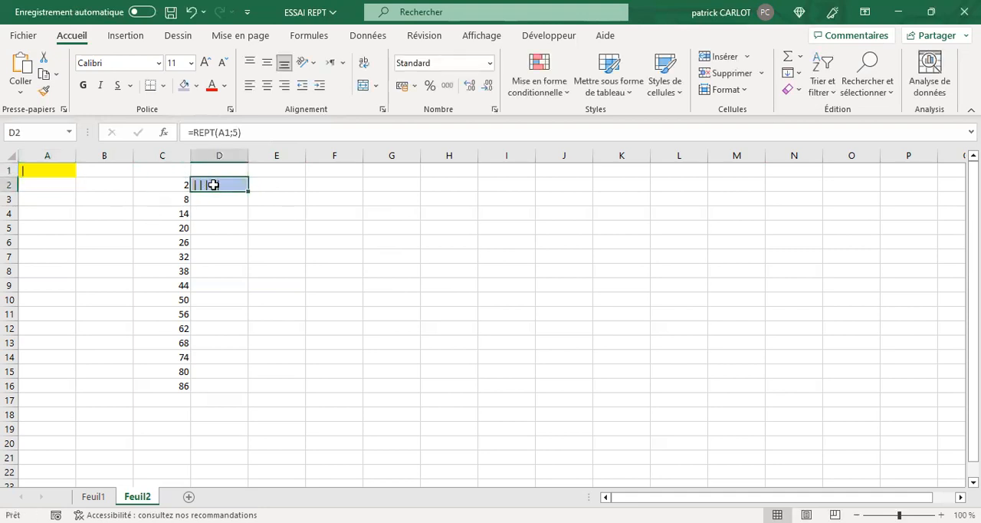
left_click(238, 132)
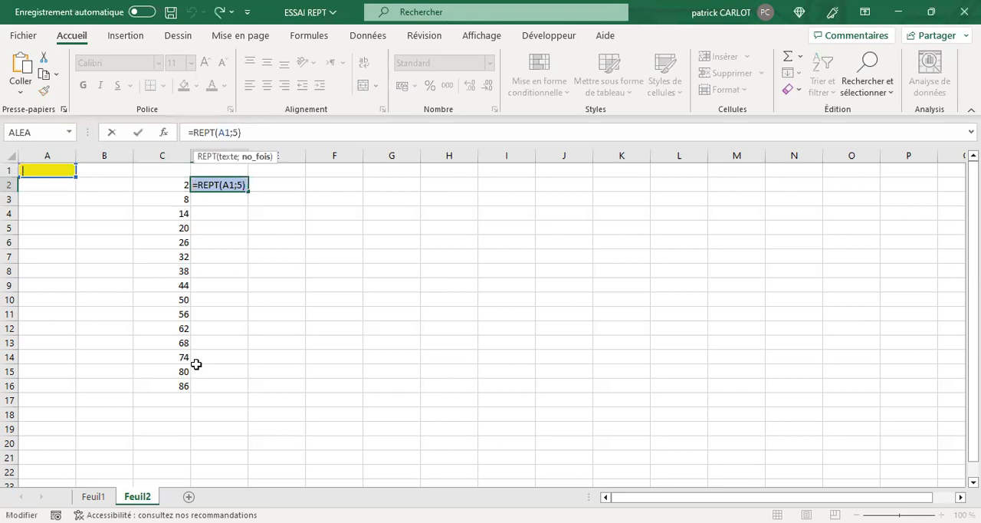
key("BackSpace")
left_click(166, 185)
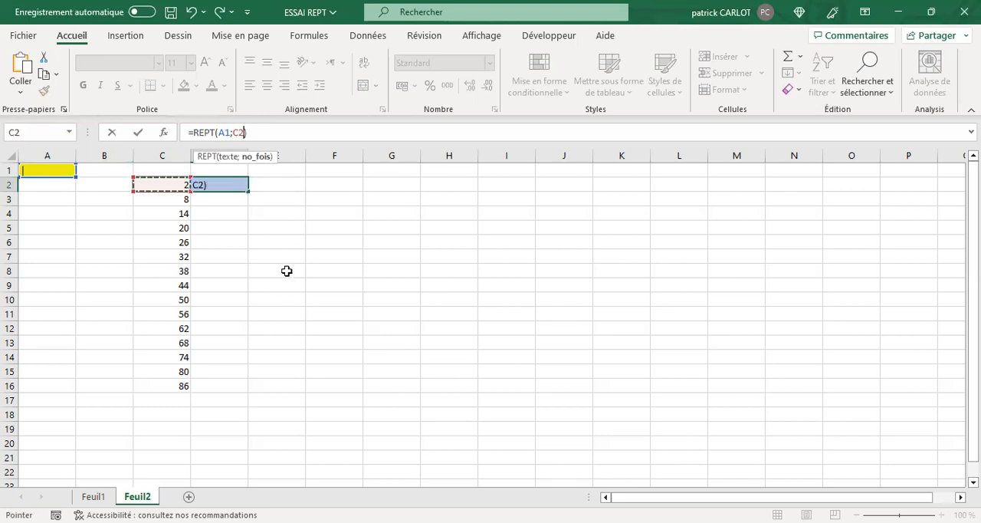
key("Return")
left_click(223, 186)
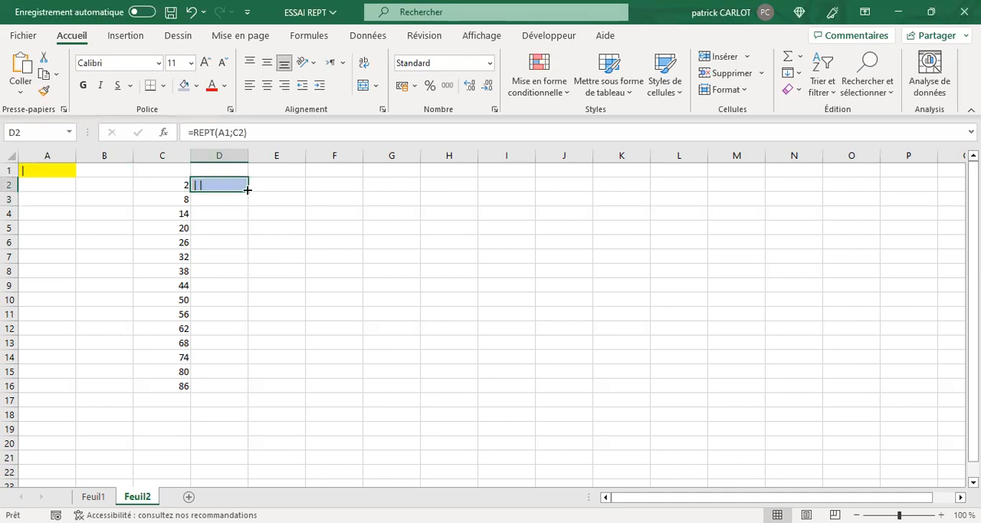
left_click_drag(248, 189, 228, 317)
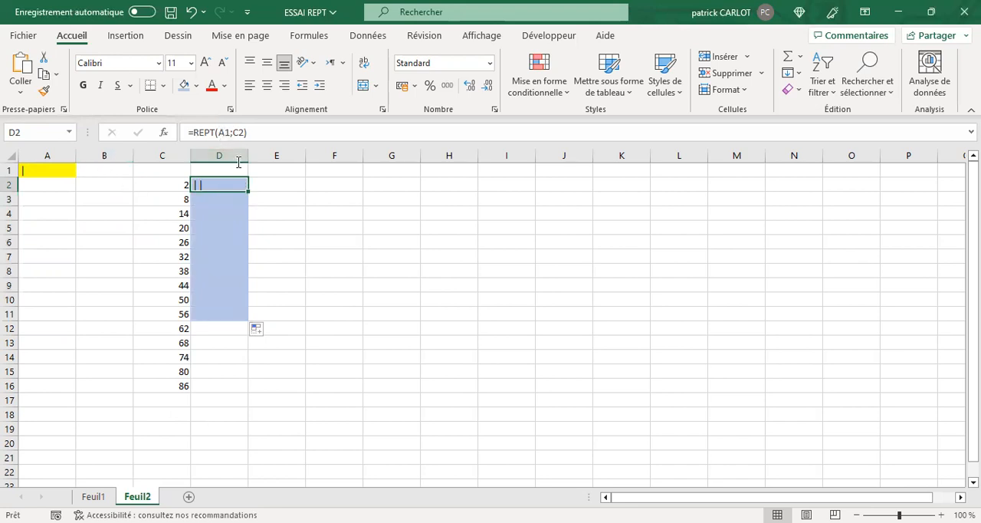
Make the A1 reference absolute in D2's formula so it reads =REPT($A$1;C2).
left_click(222, 131)
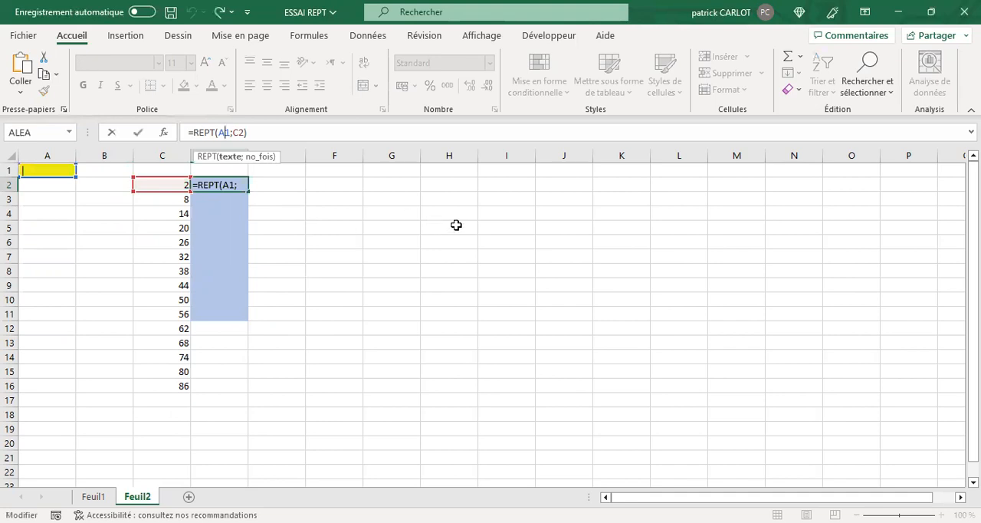
key("F4")
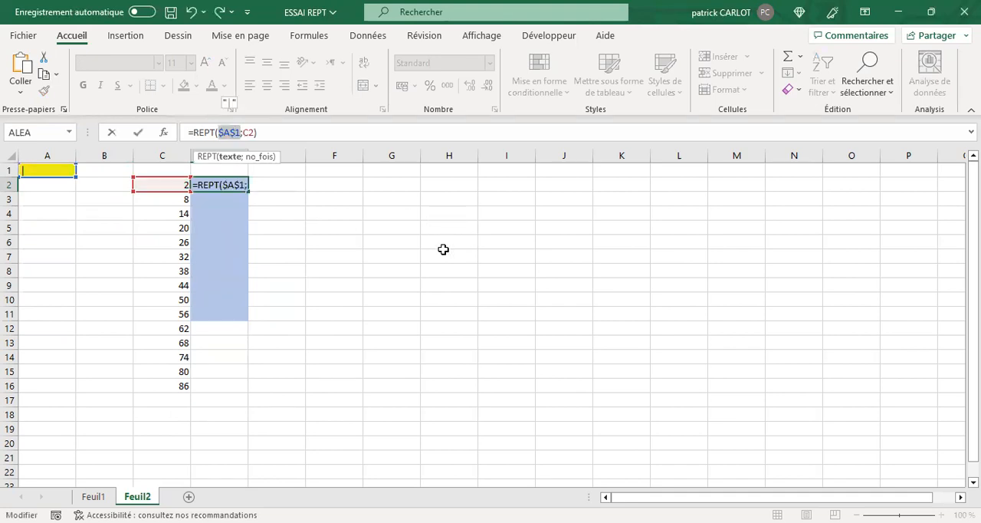
key("Return")
key("shift+Return")
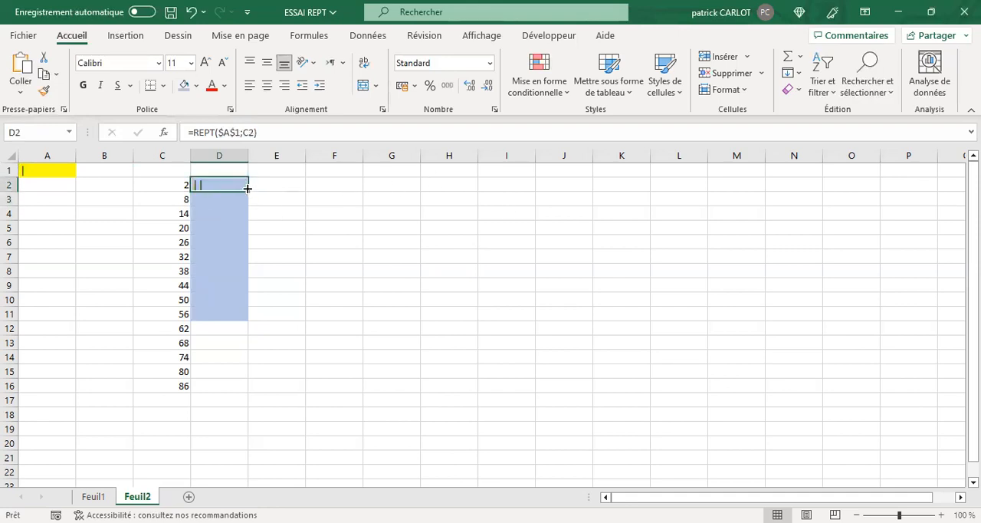
Fill the formula in D2 down to D15 and widen column D to hold the longest bar.
left_click_drag(249, 190, 223, 386)
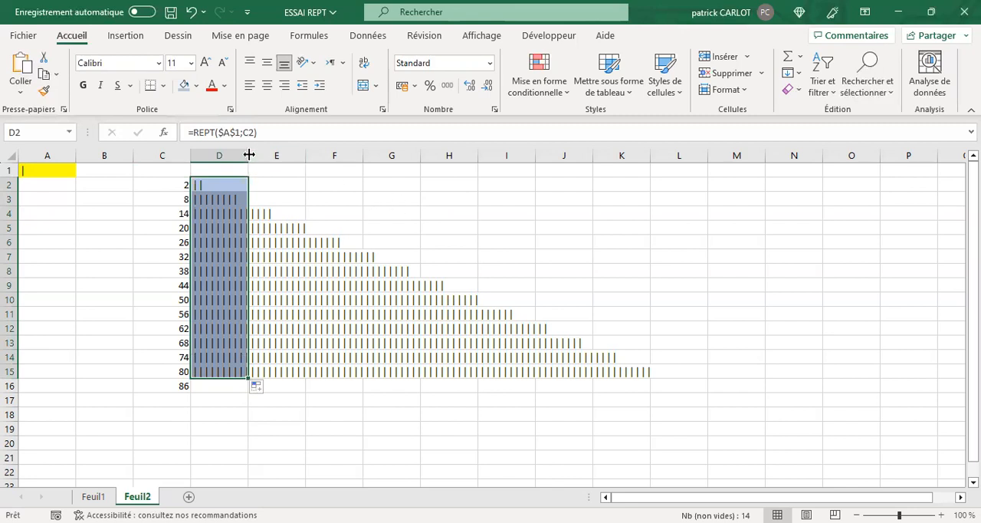
left_click_drag(250, 155, 667, 178)
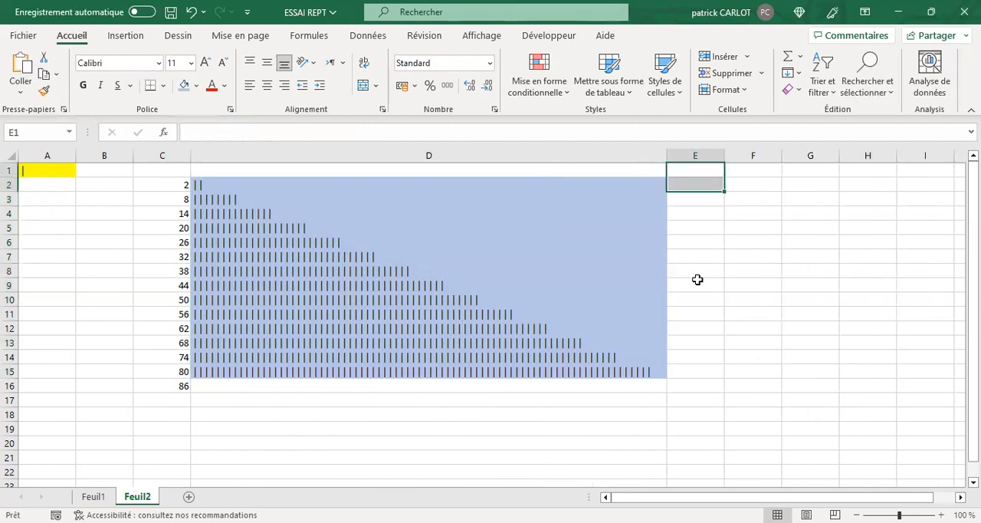